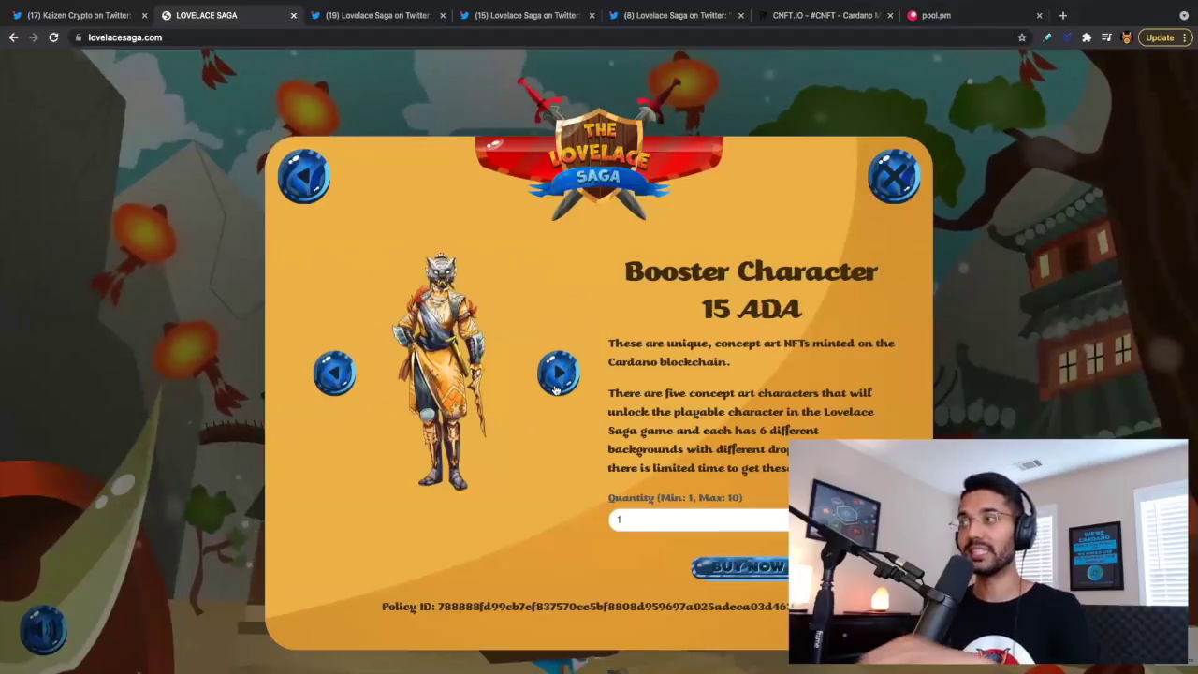
Browse through the Booster Character concept art designs
click(556, 386)
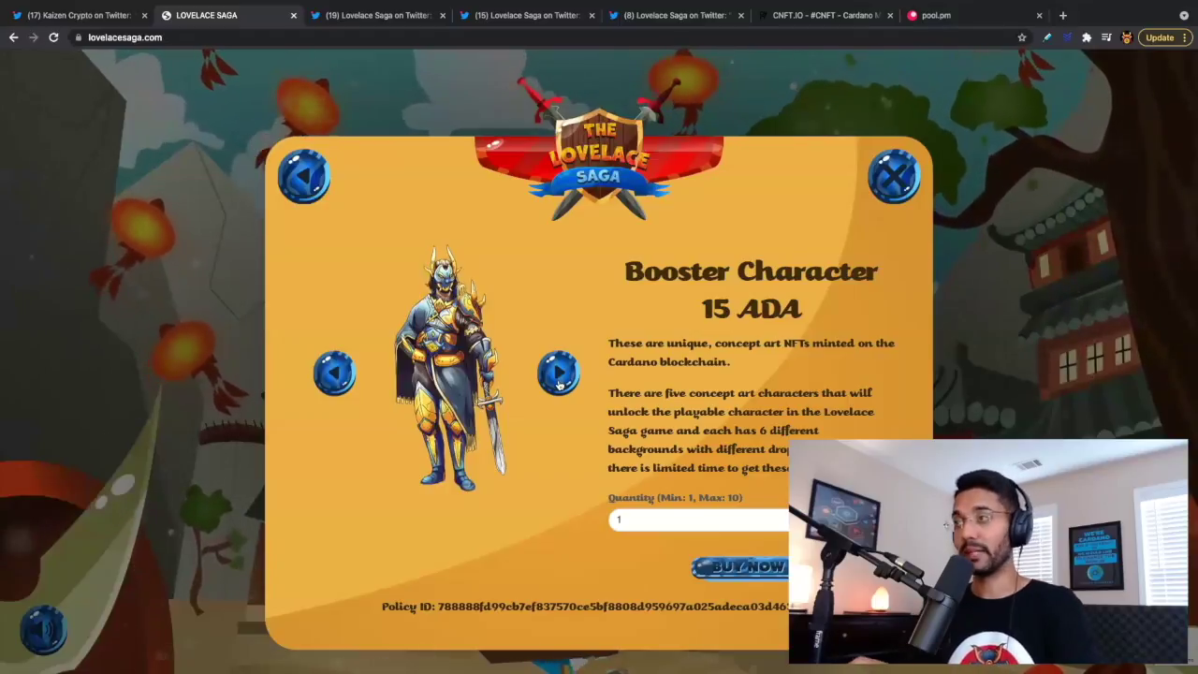
click(559, 382)
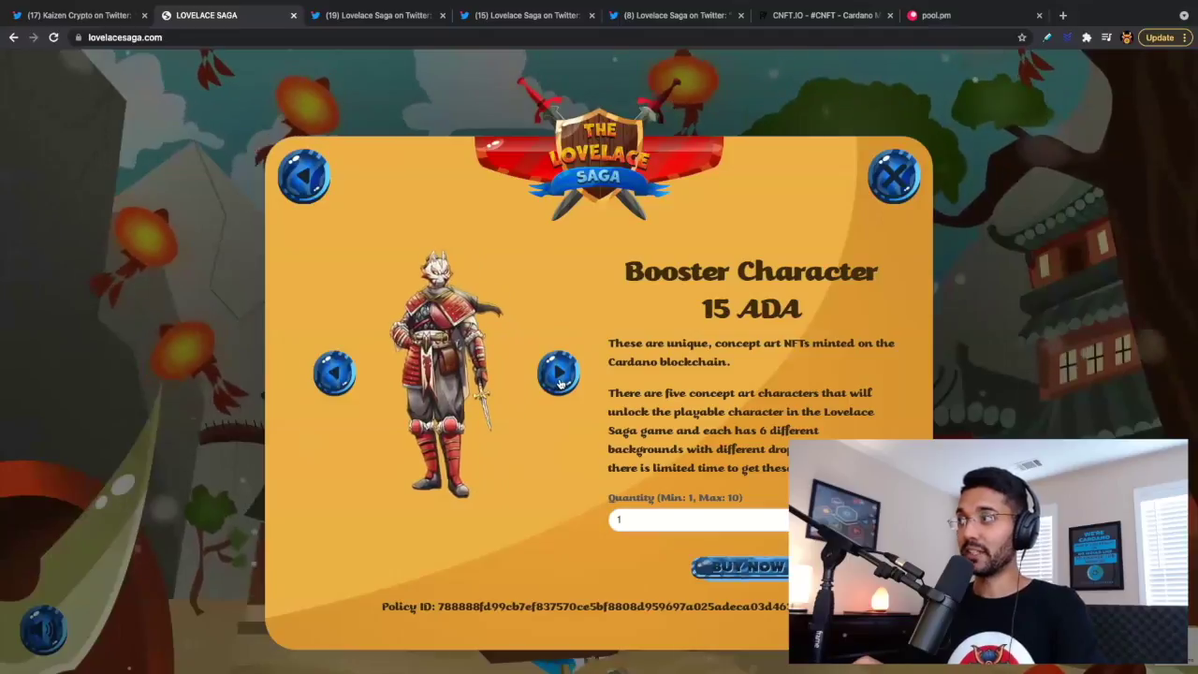
Return to the character overview and start the purchase of one Gangsta Frog NFT for 50 ADA
click(315, 187)
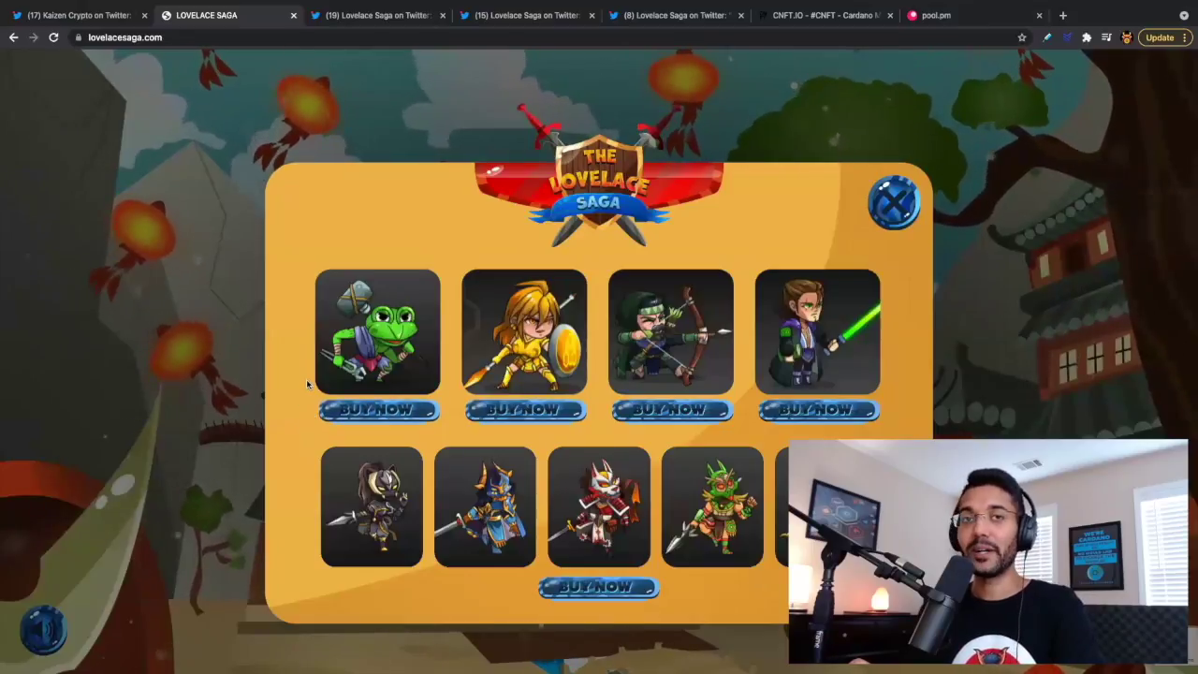
click(345, 413)
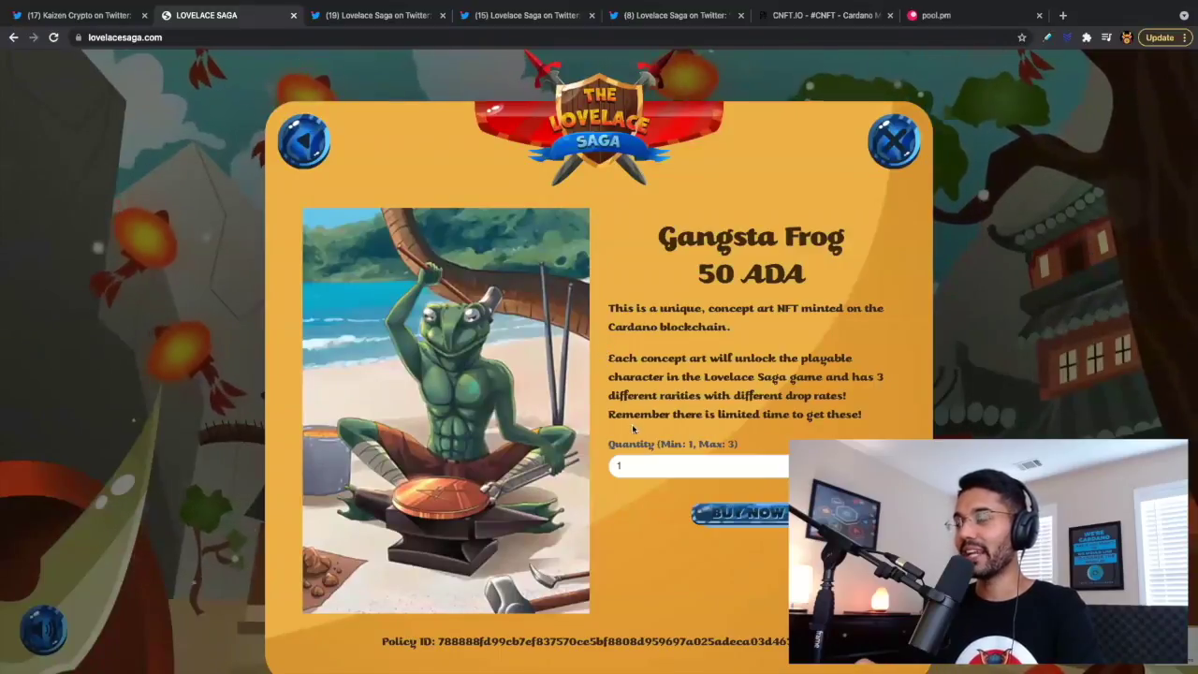
click(728, 514)
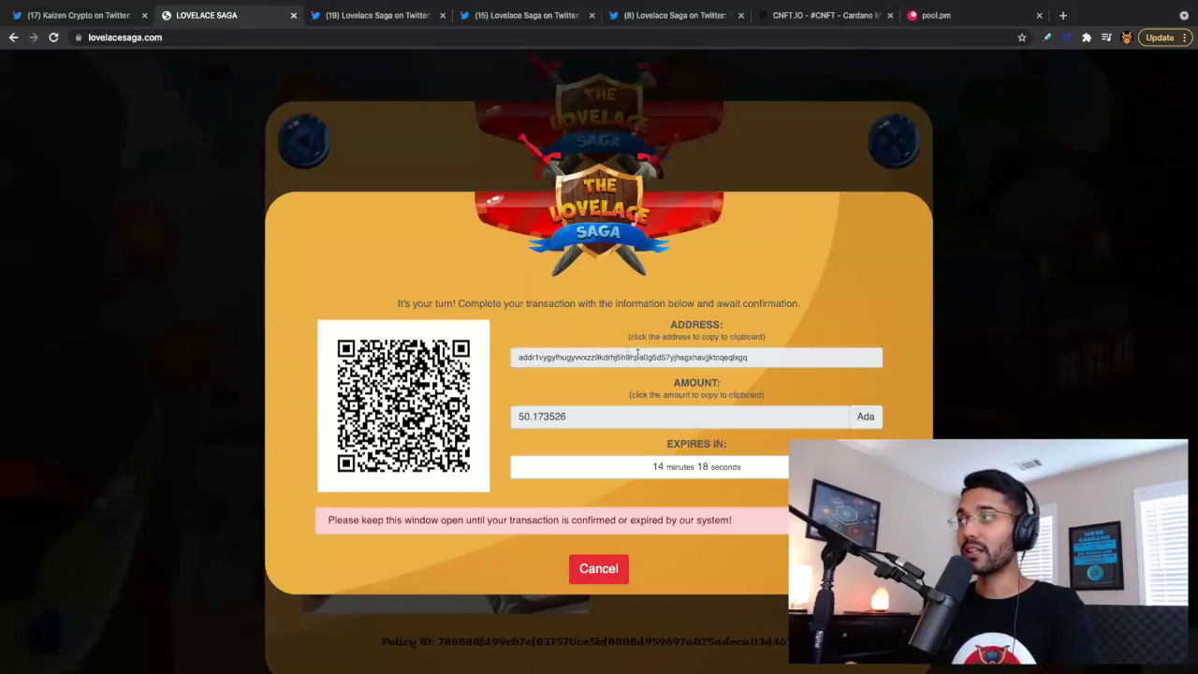
Try out copying the payment address and the ADA amount from the transaction details
click(710, 359)
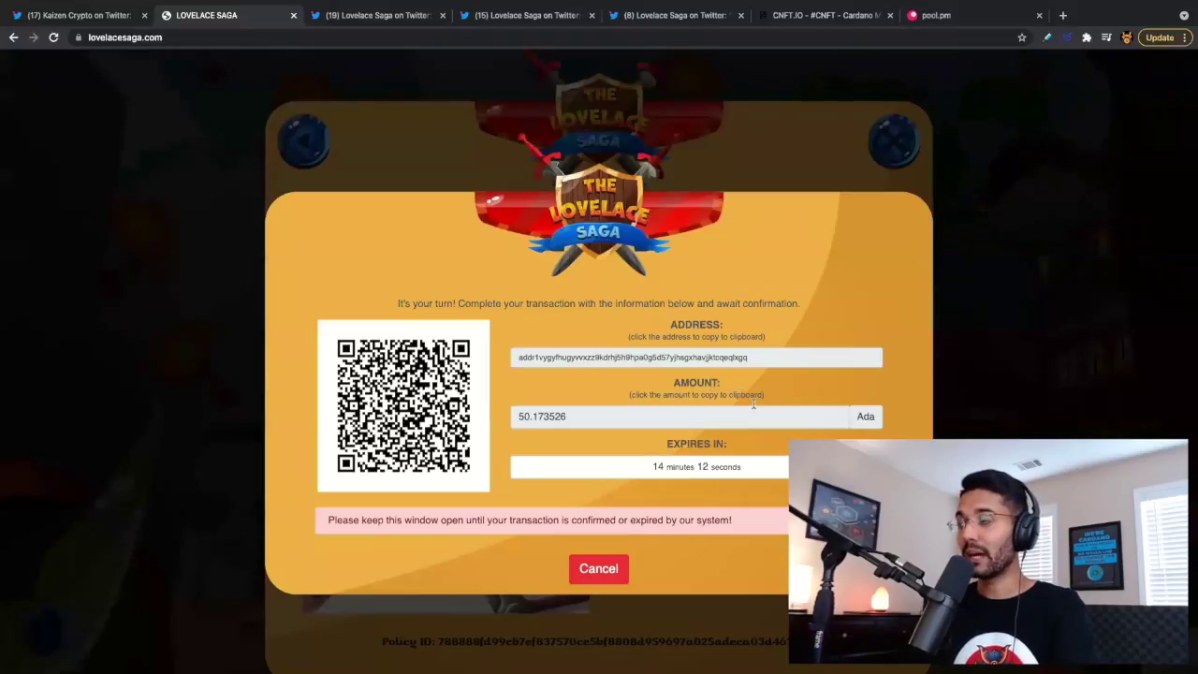
click(577, 413)
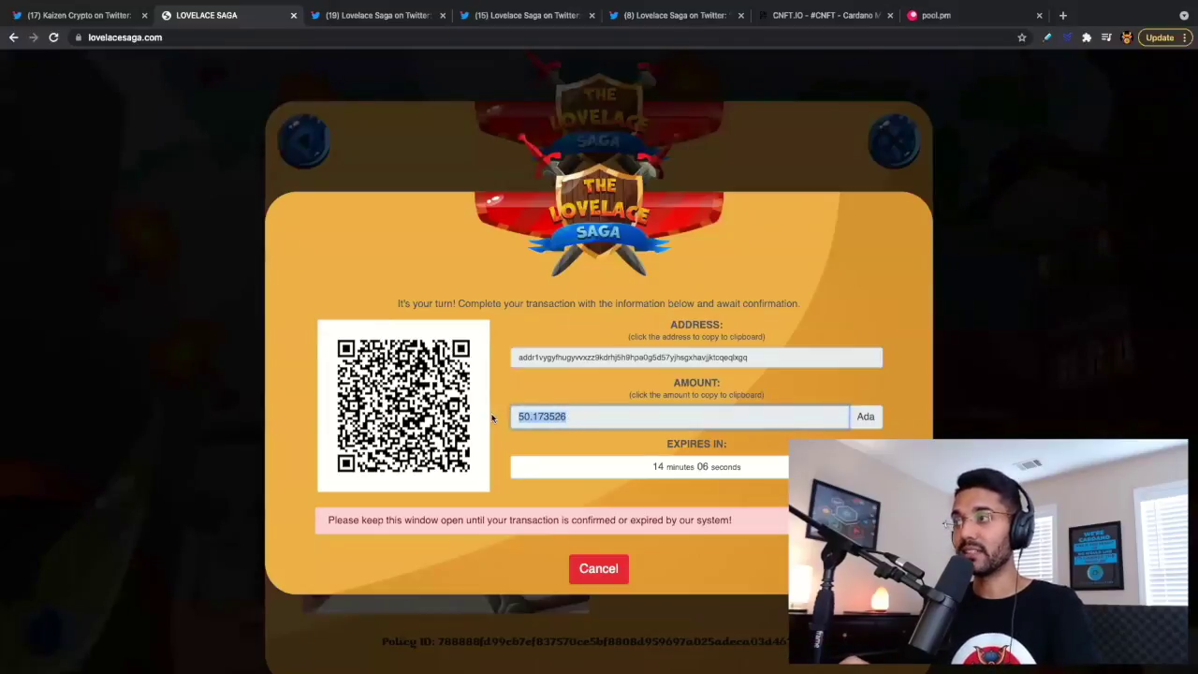
click(545, 423)
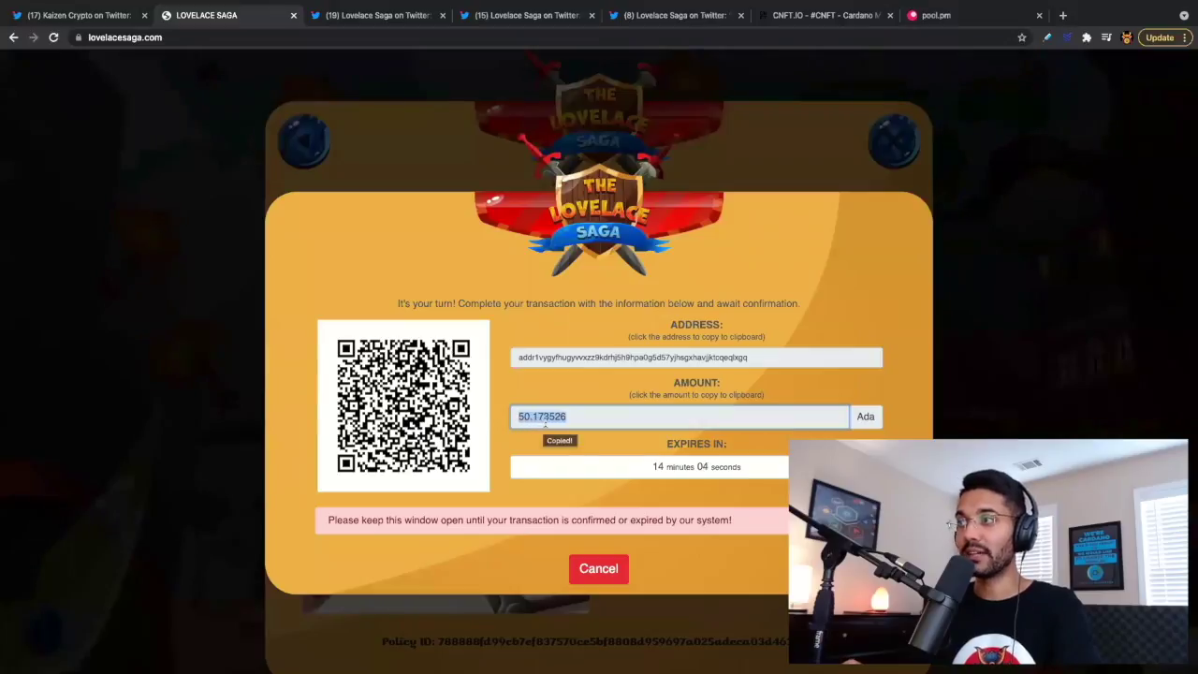
click(575, 395)
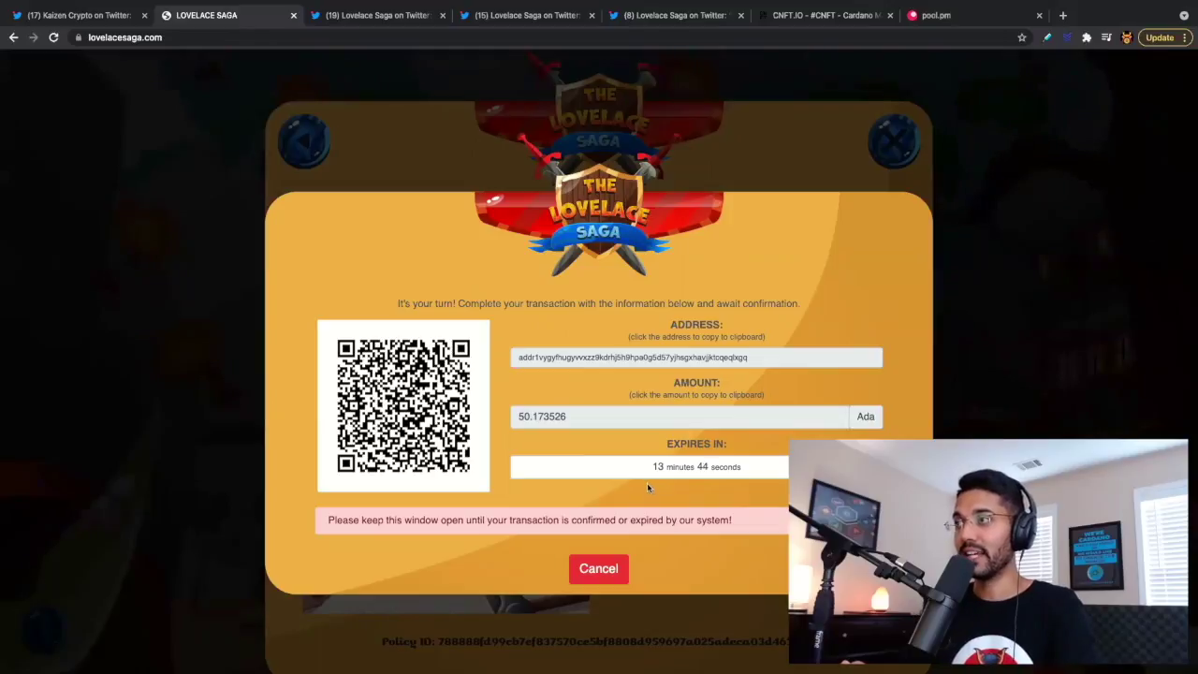
Copy the payment address and paste it as the receiver of a new transfer from the Tokens wallet in Daedalus
click(556, 357)
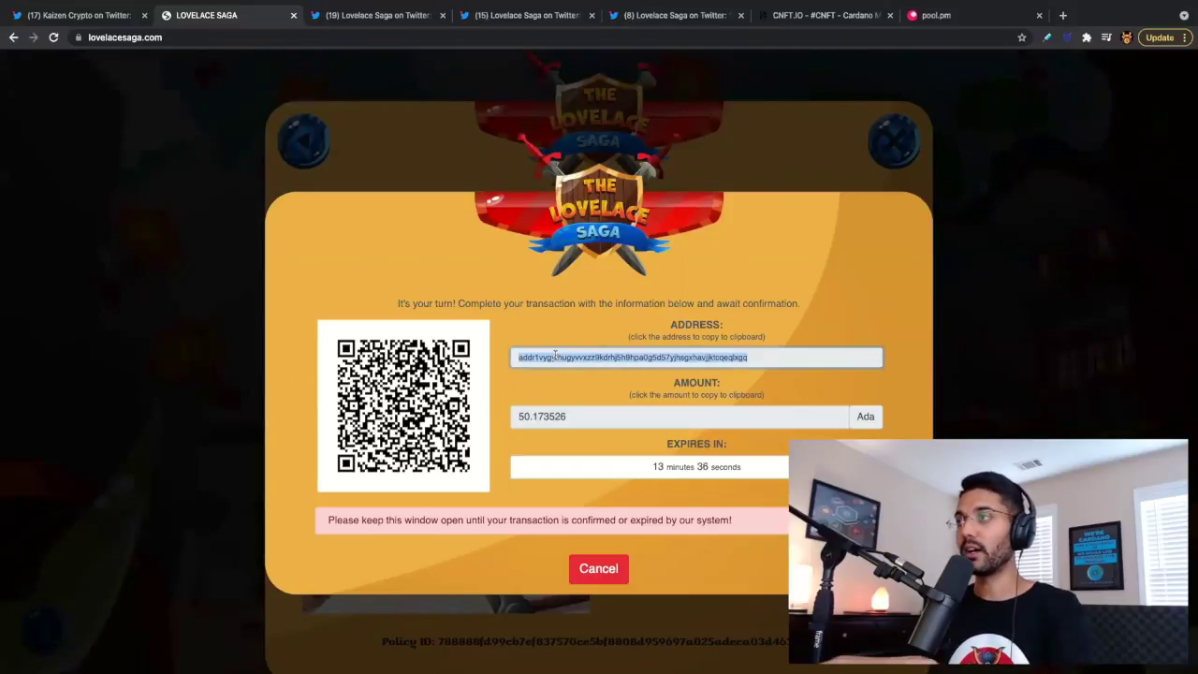
key(ctrl+Up)
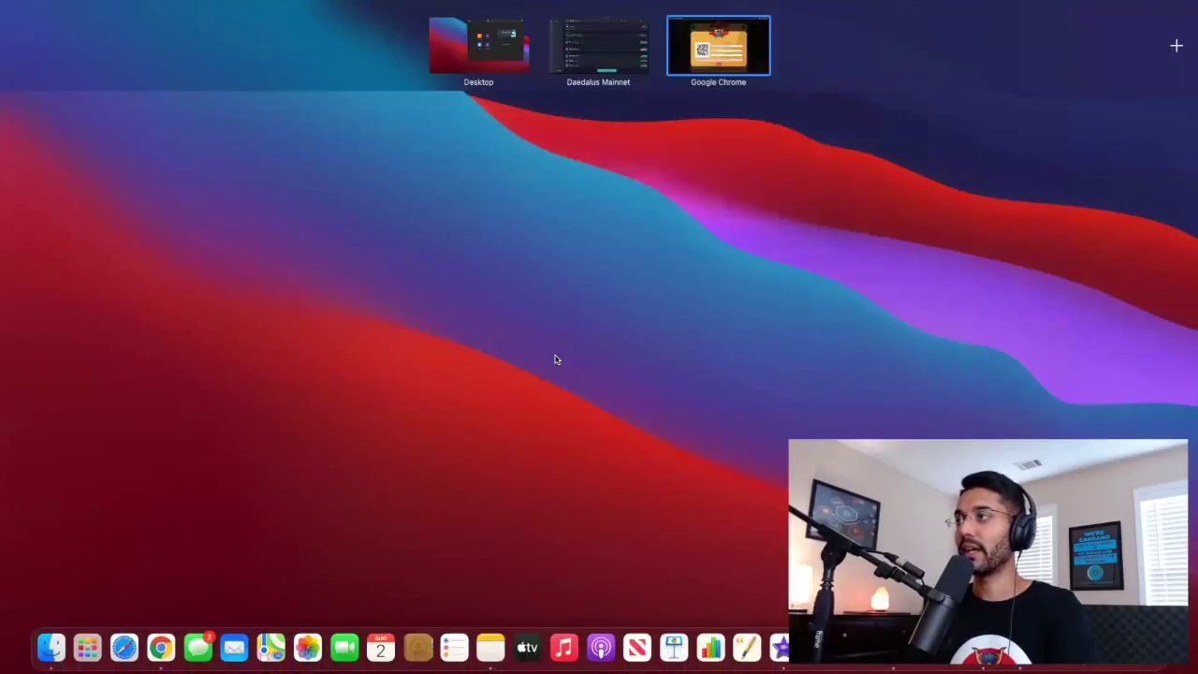
click(578, 48)
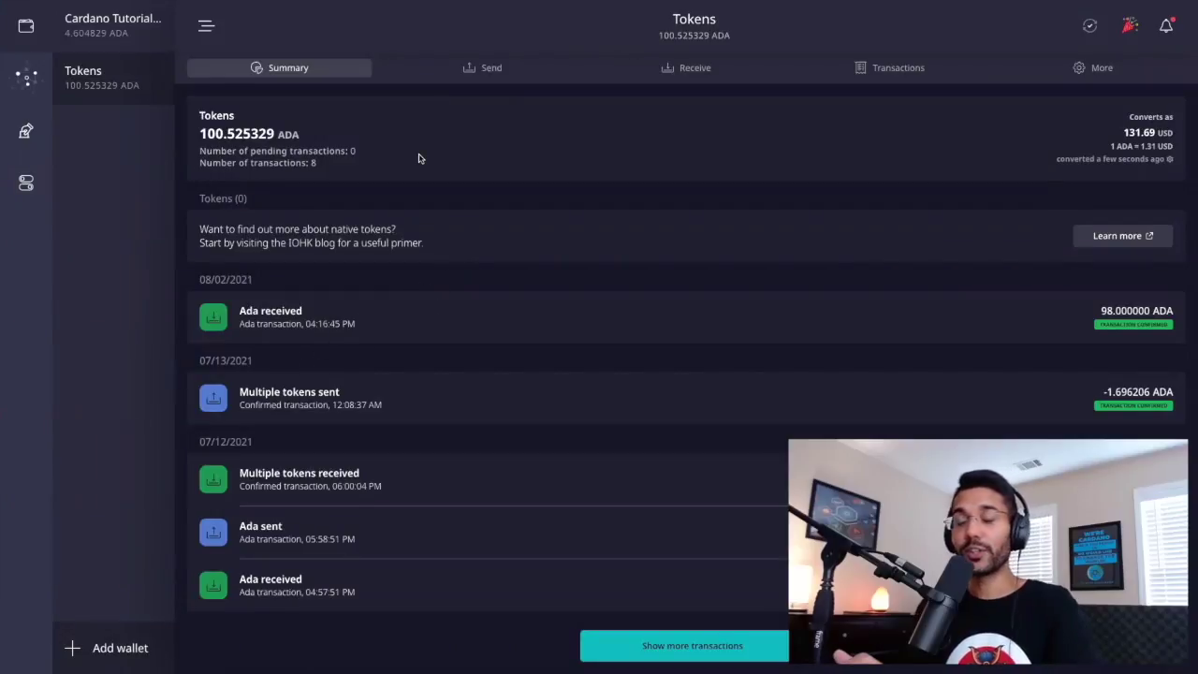
click(466, 75)
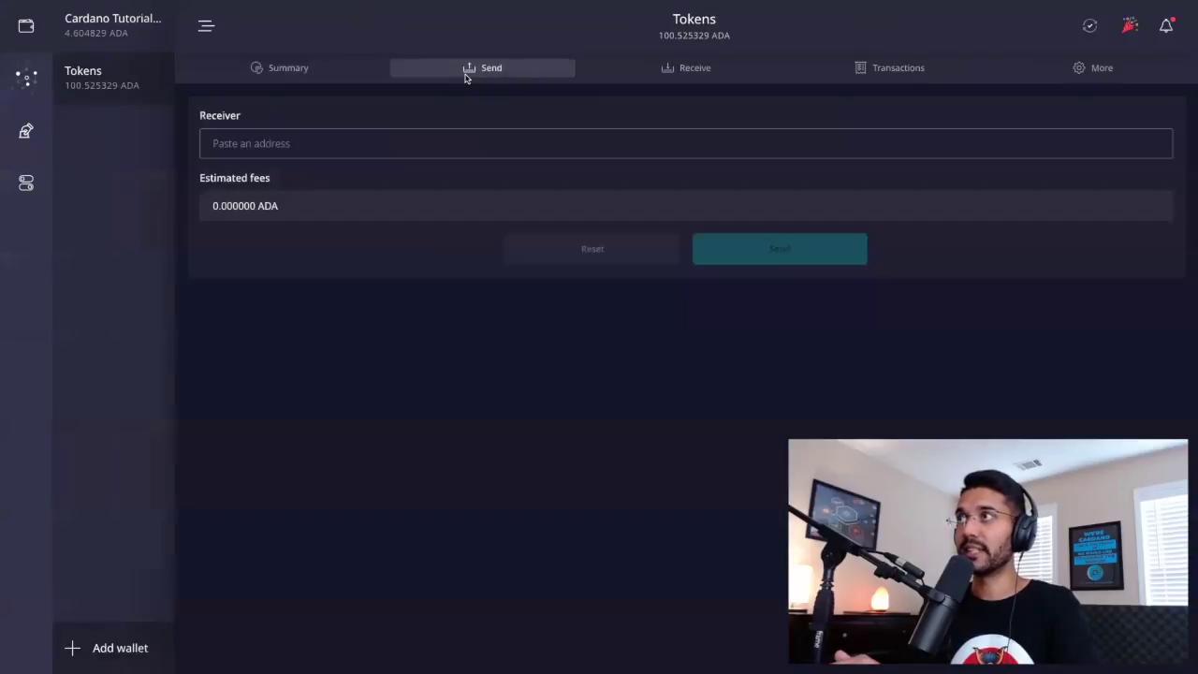
click(404, 148)
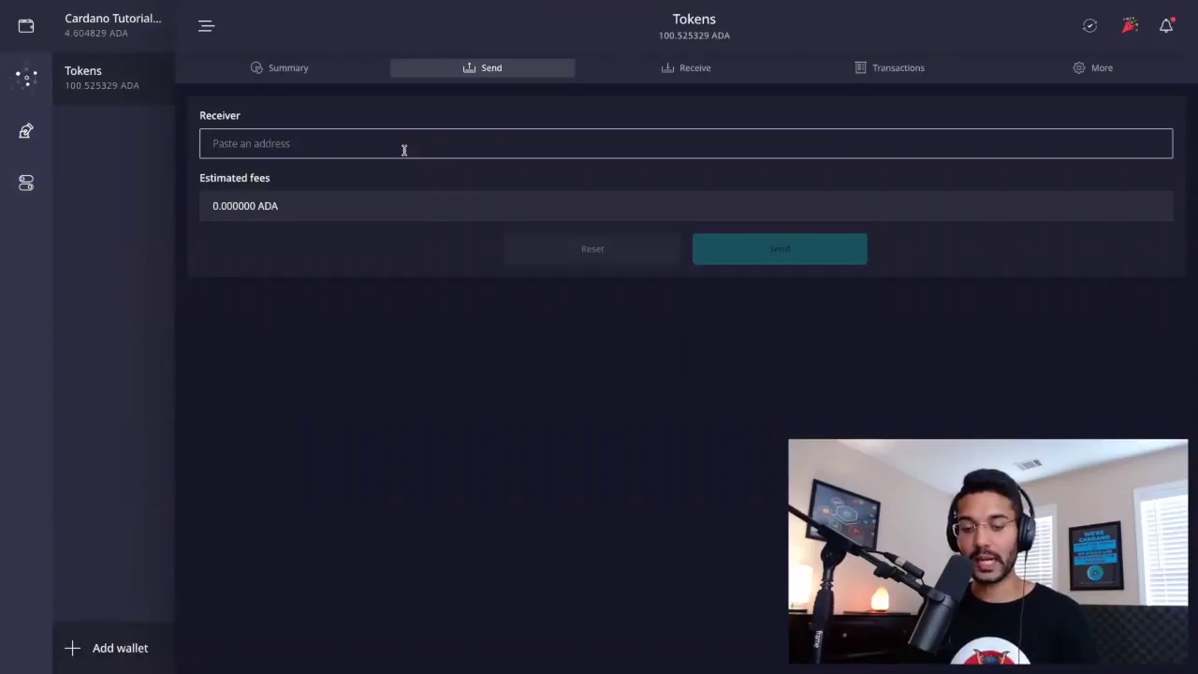
key(ctrl+v)
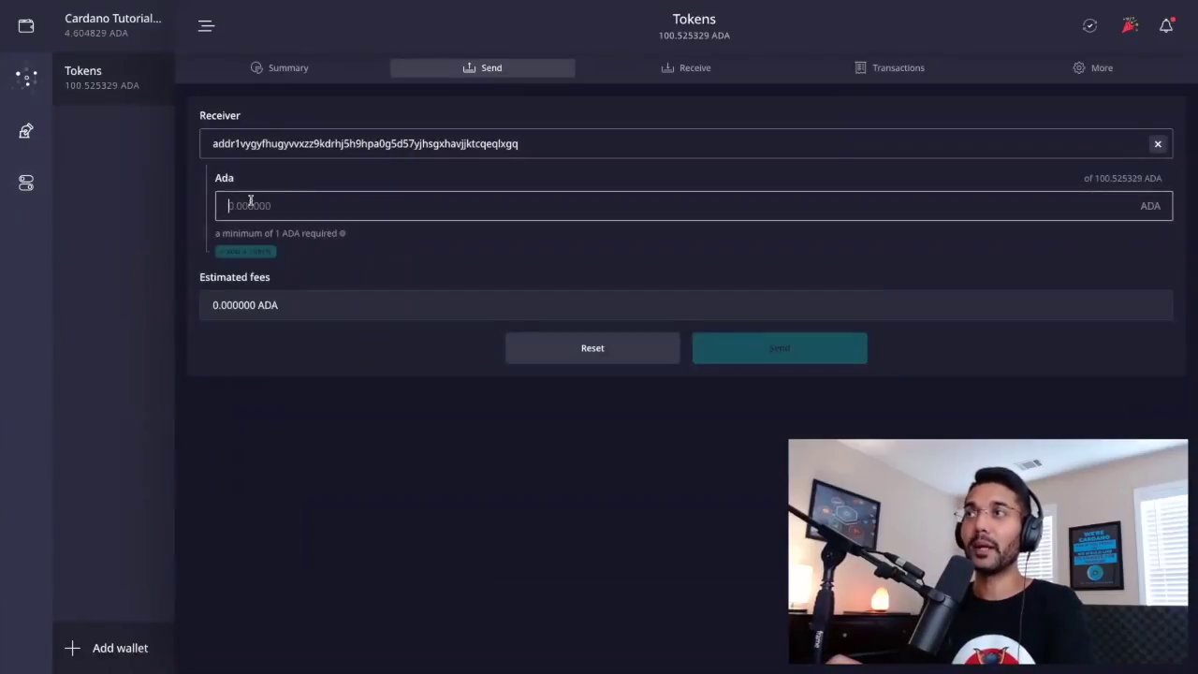
Copy the exact payment amount from the Lovelace Saga page in Chrome and set the Daedalus transfer to 50.173526 ADA
key(ctrl+Up)
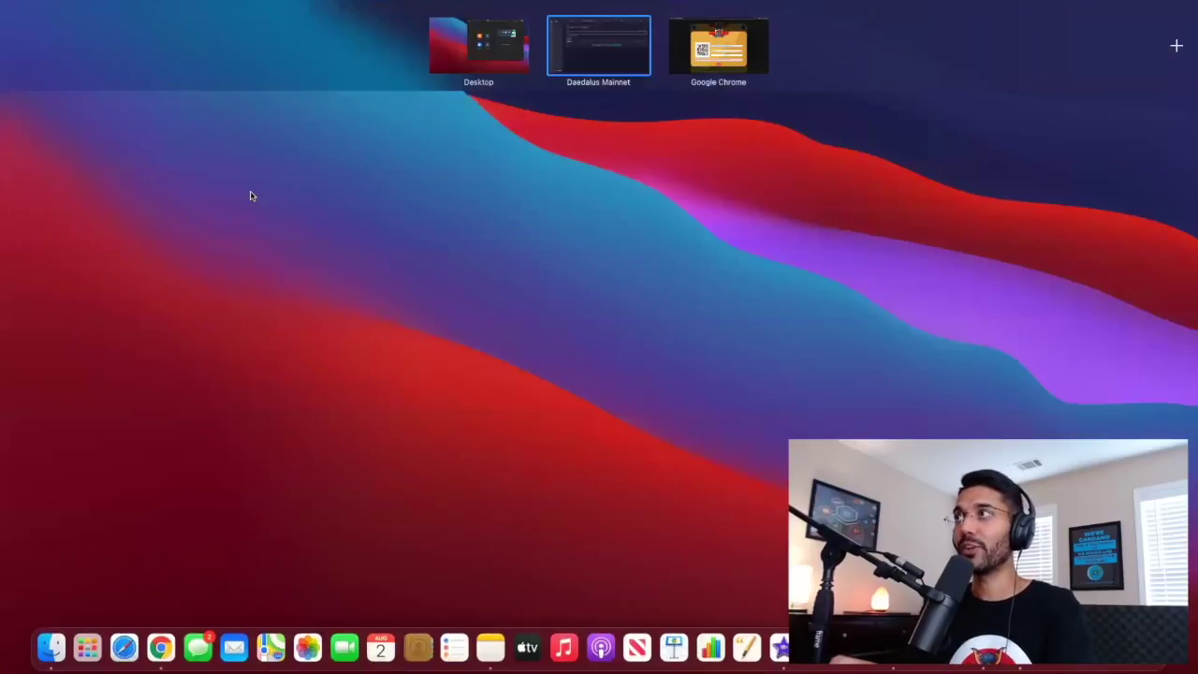
click(730, 40)
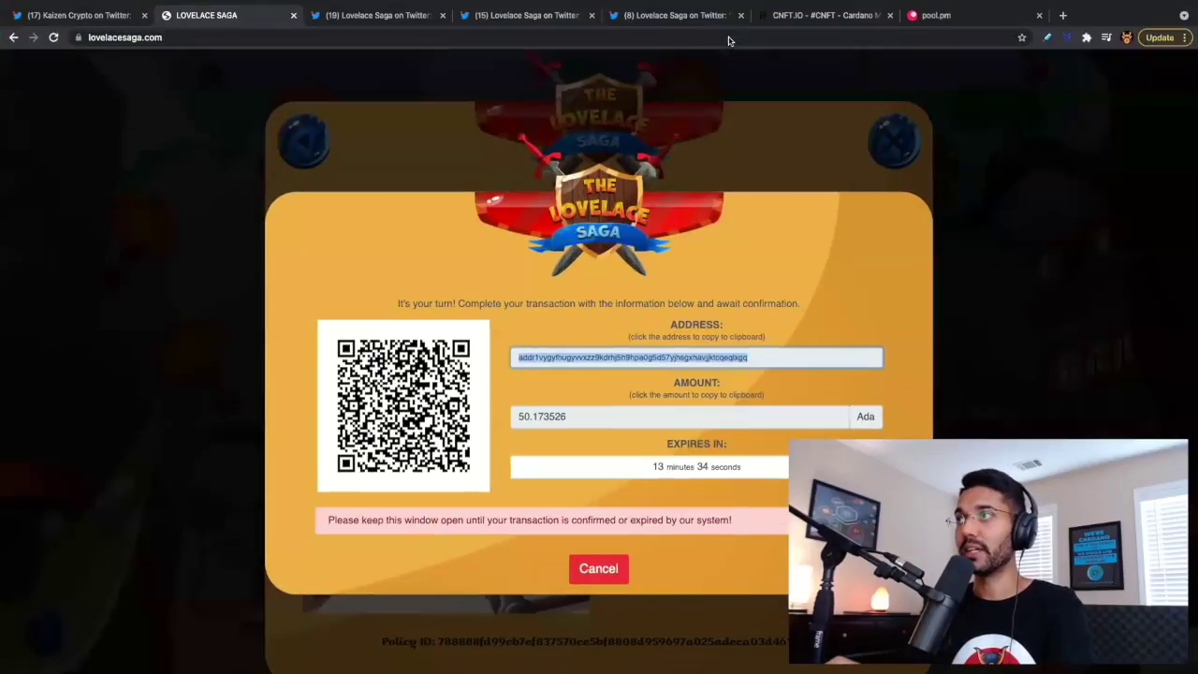
click(567, 415)
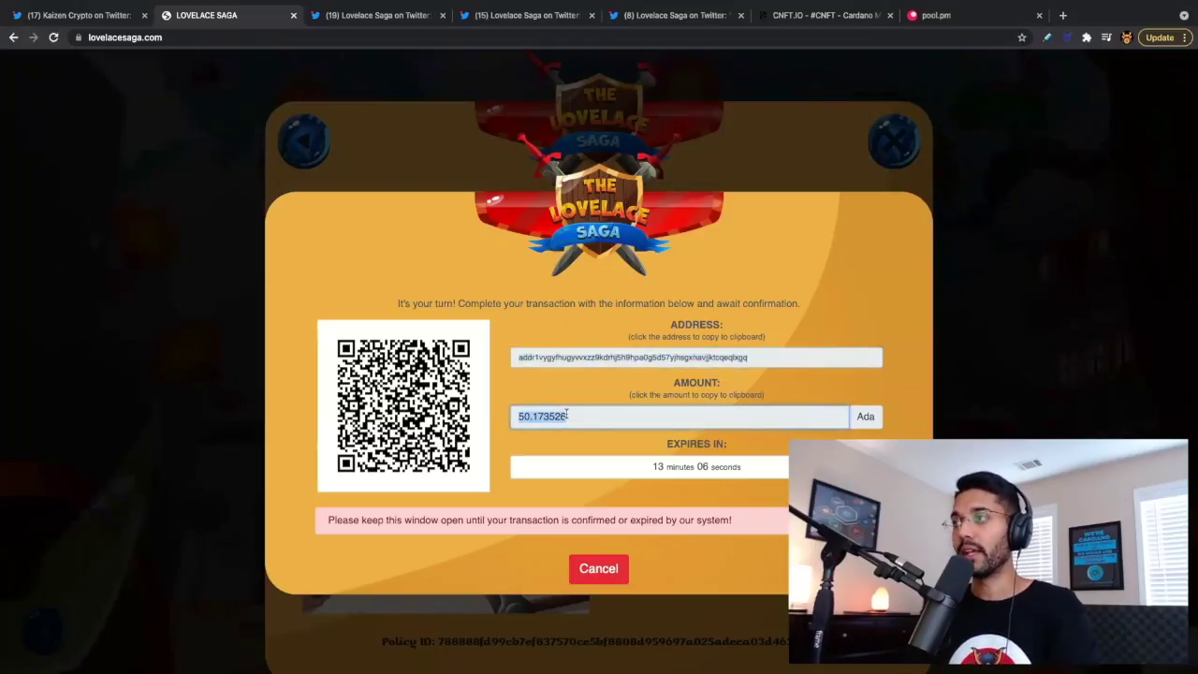
click(530, 419)
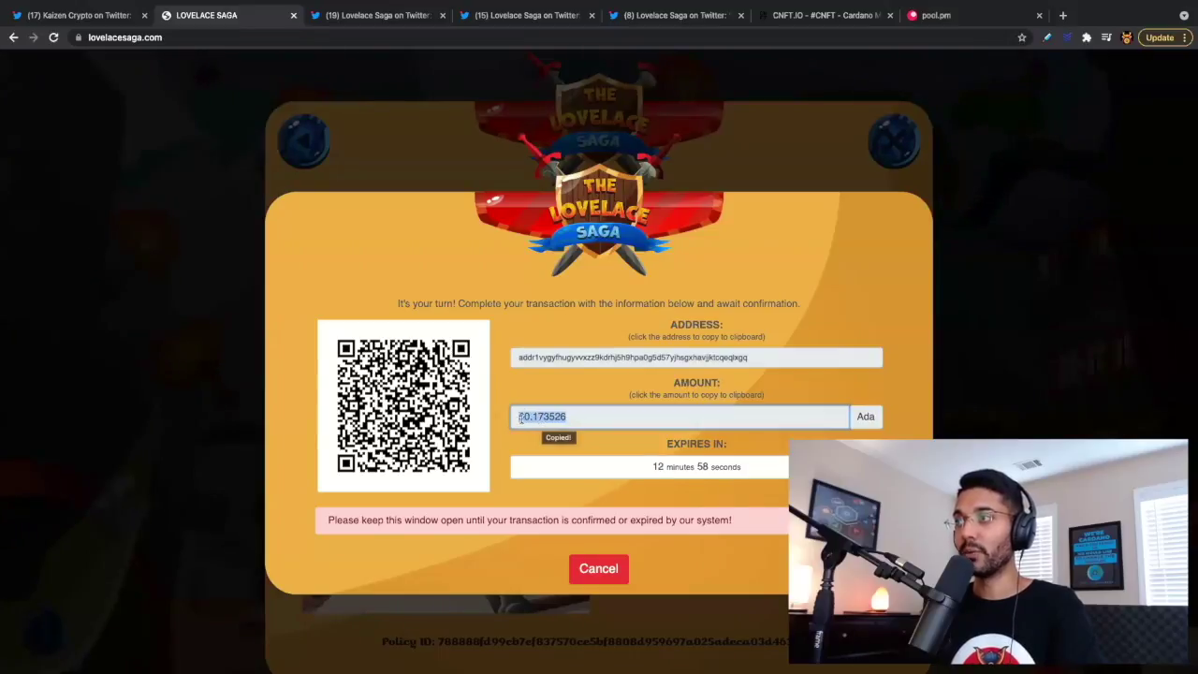
key(ctrl+Up)
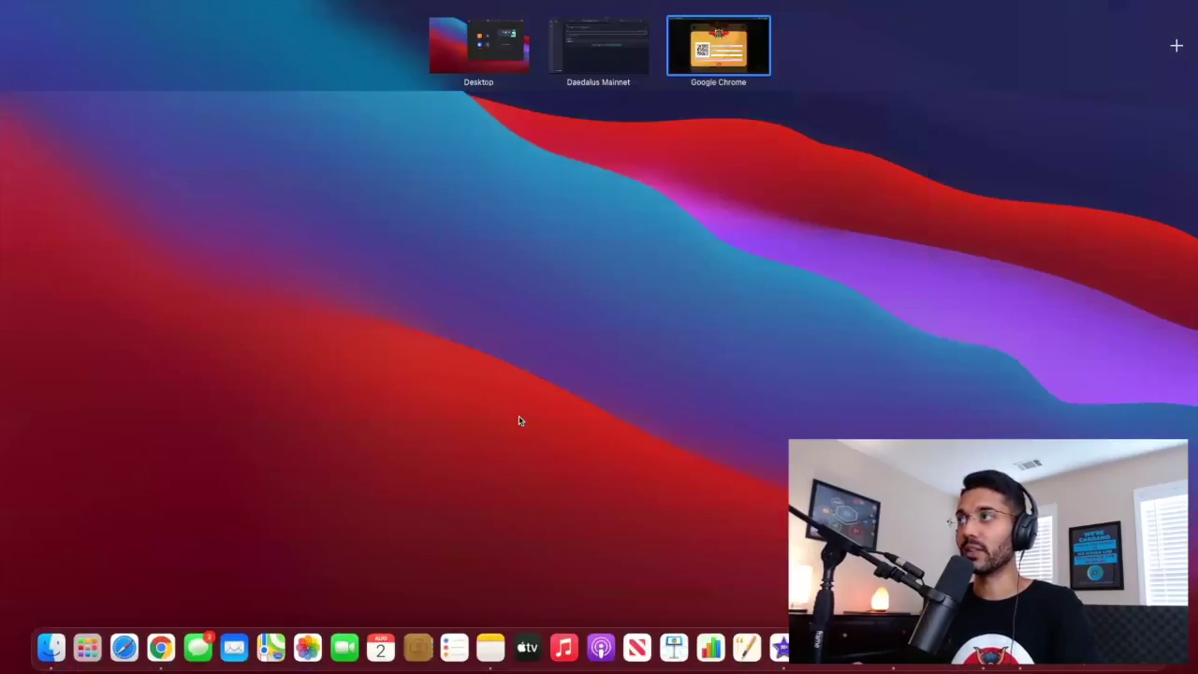
click(615, 47)
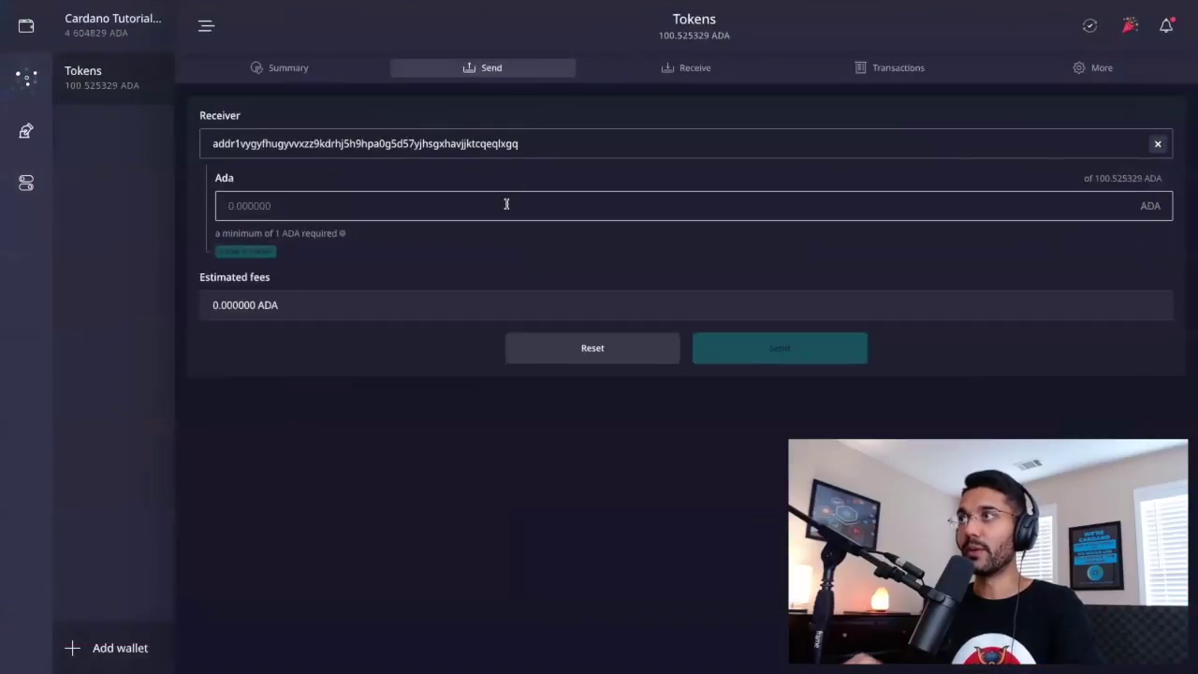
key(super+v)
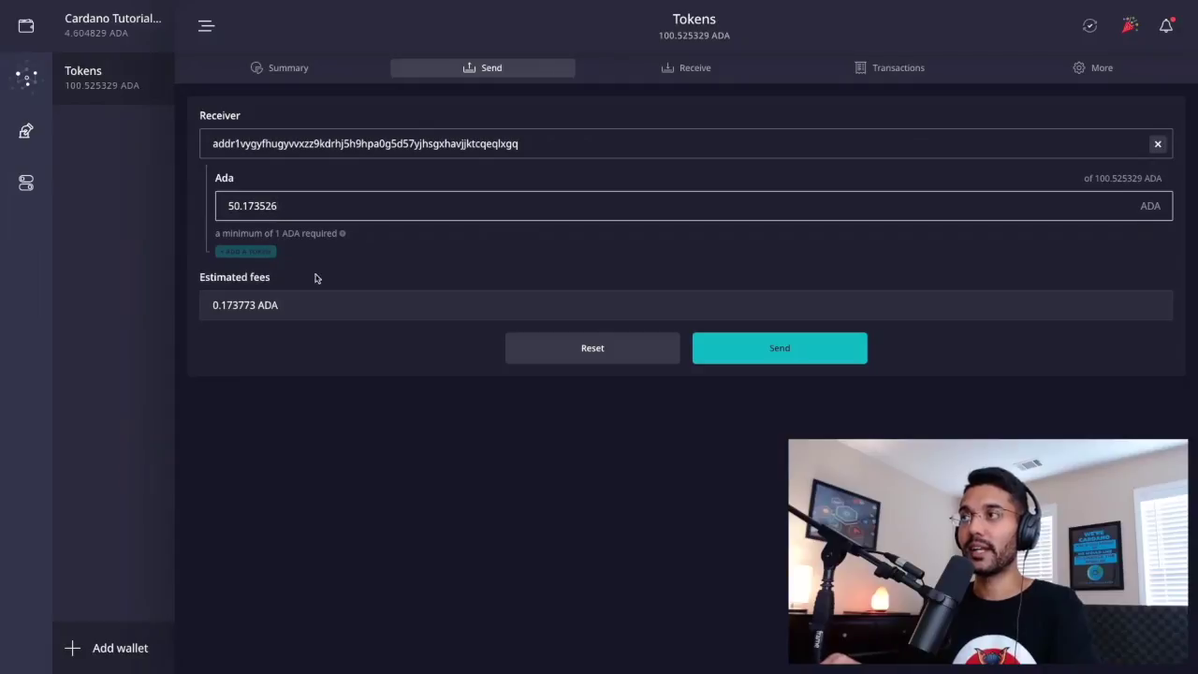
Send the ADA transfer, authorising it with the wallet's spending password
click(764, 348)
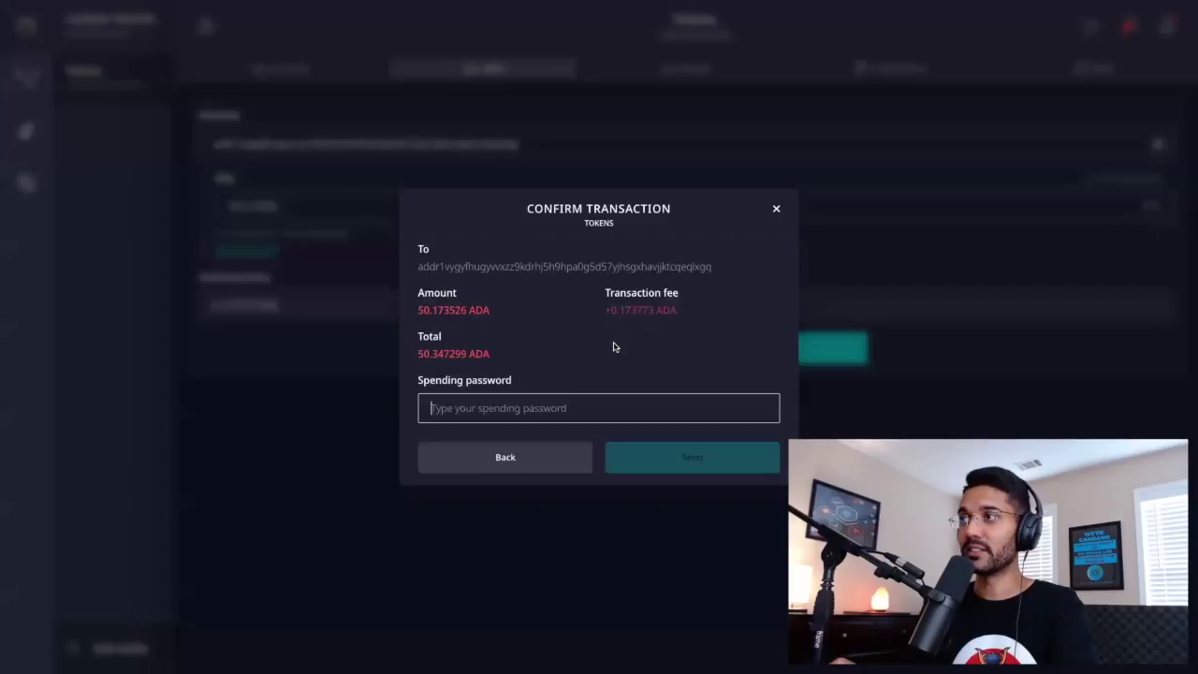
key(ctrl+v)
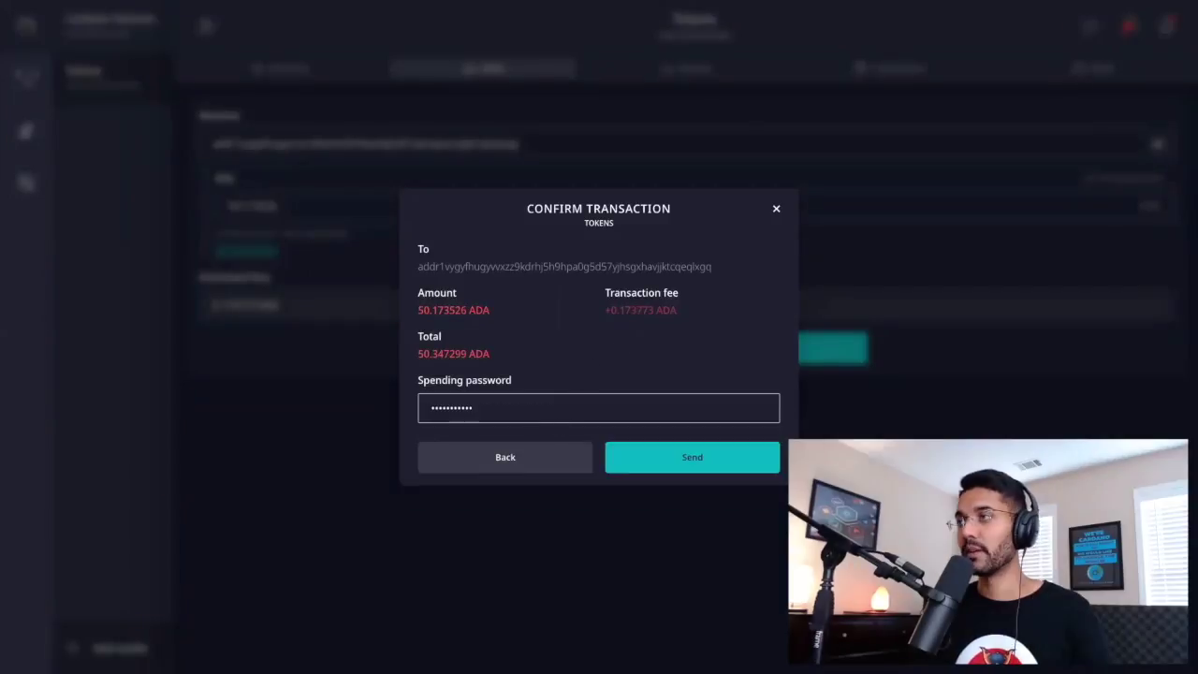
click(659, 458)
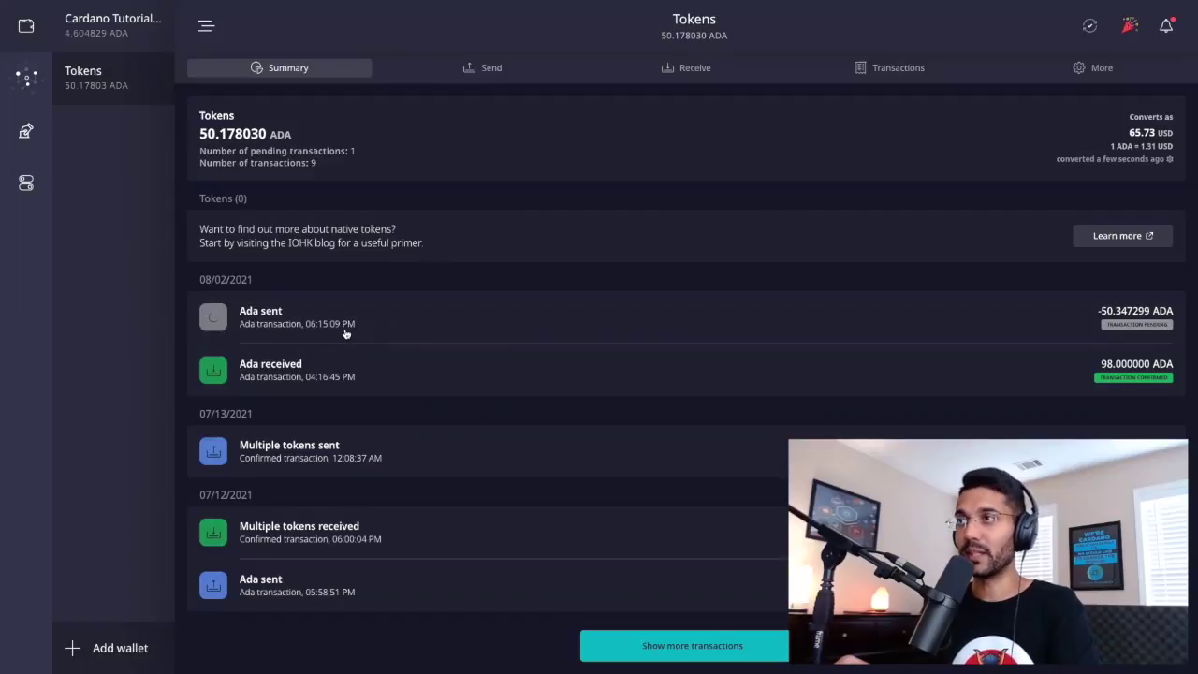
Switch to Chrome, view the Lovelace Saga tweet about the Husky Queen character, and return to the payment page
key(ctrl+Up)
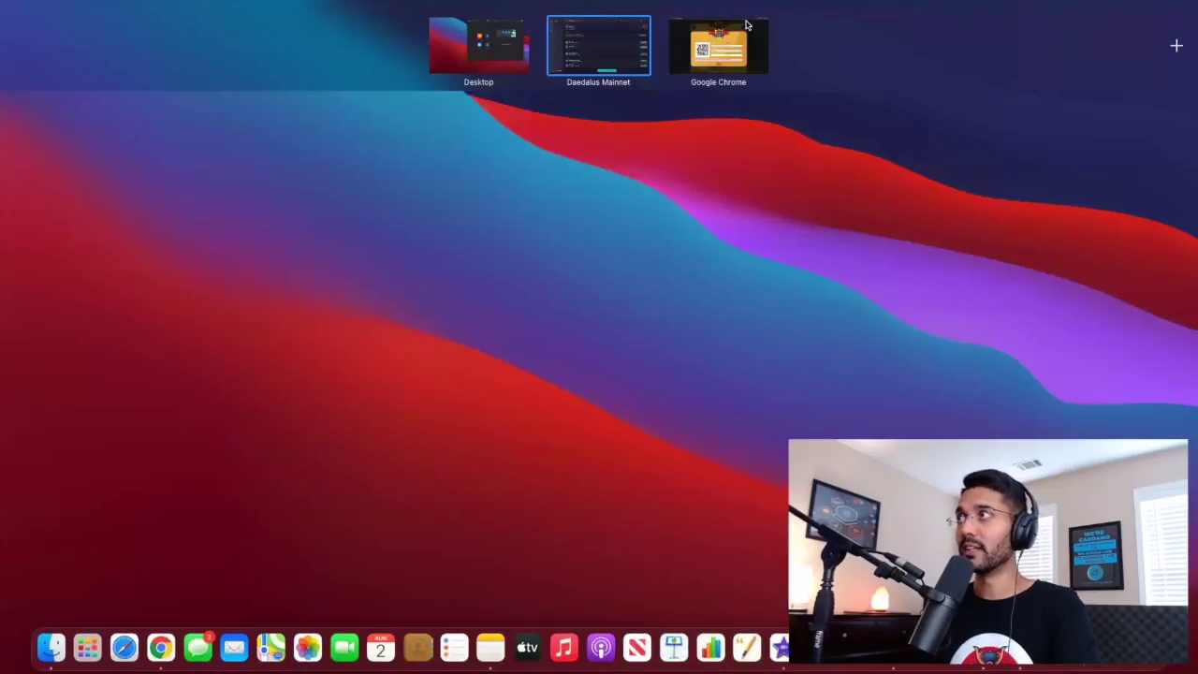
click(761, 53)
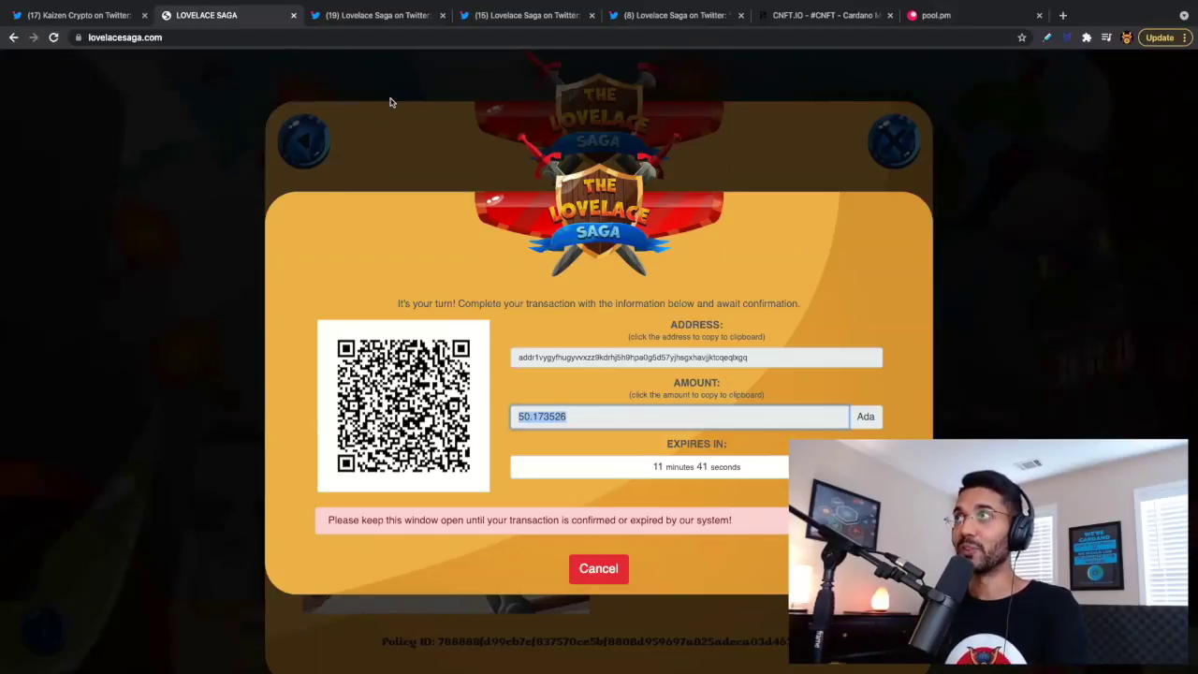
click(520, 15)
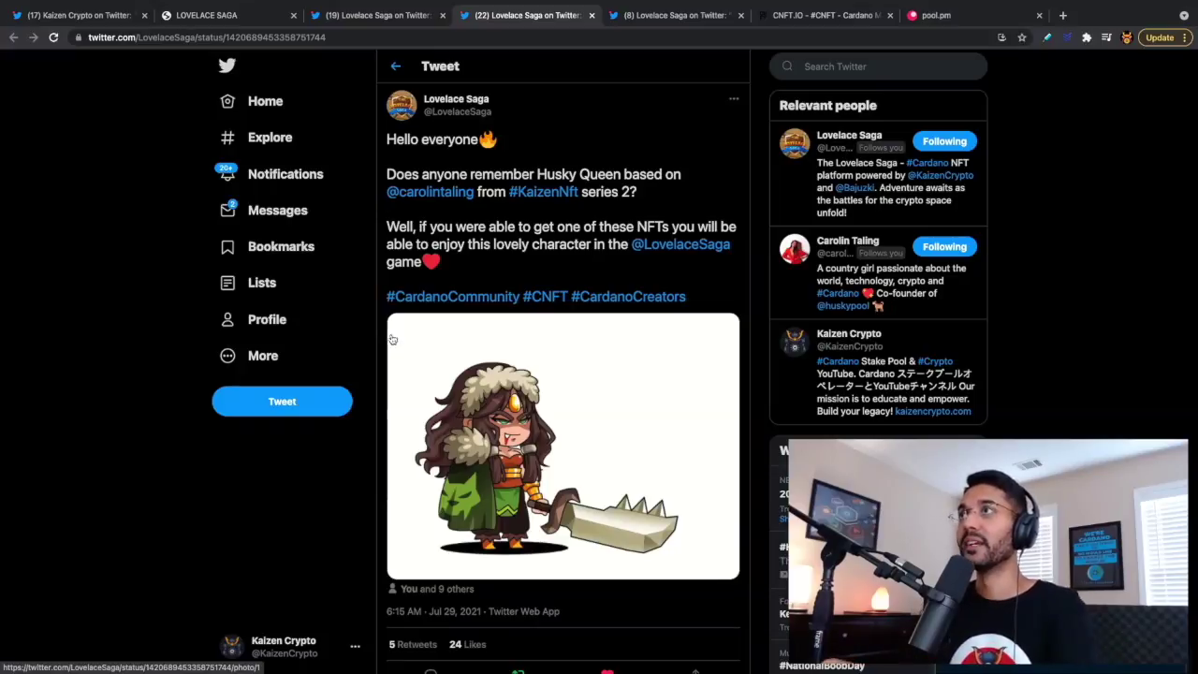
click(218, 16)
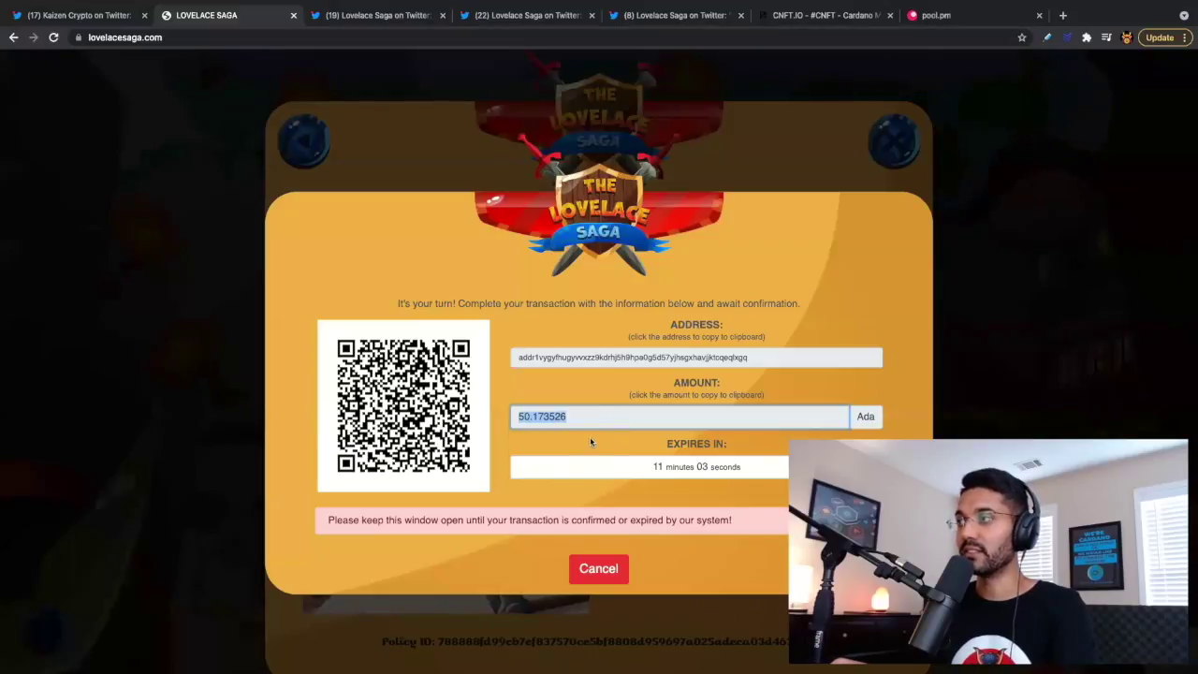
Check the status of the sent ADA transaction in Daedalus, then return to the Lovelace Saga payment page in Chrome
key(ctrl+super+f)
key(ctrl+Up)
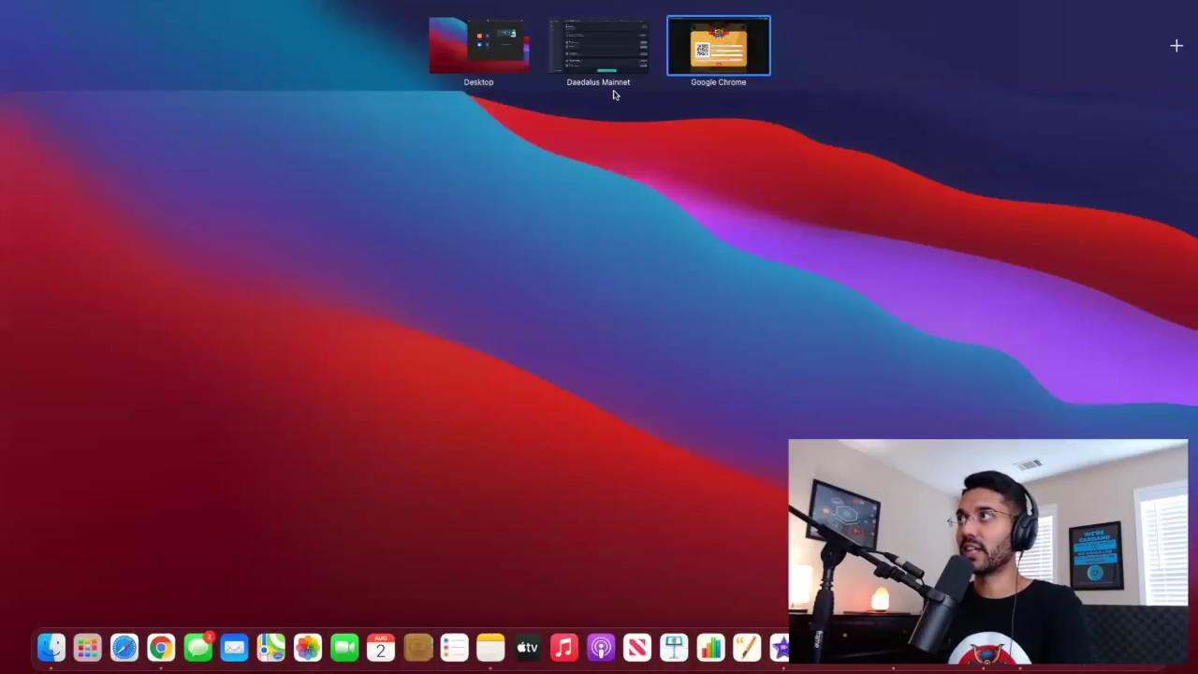
click(612, 54)
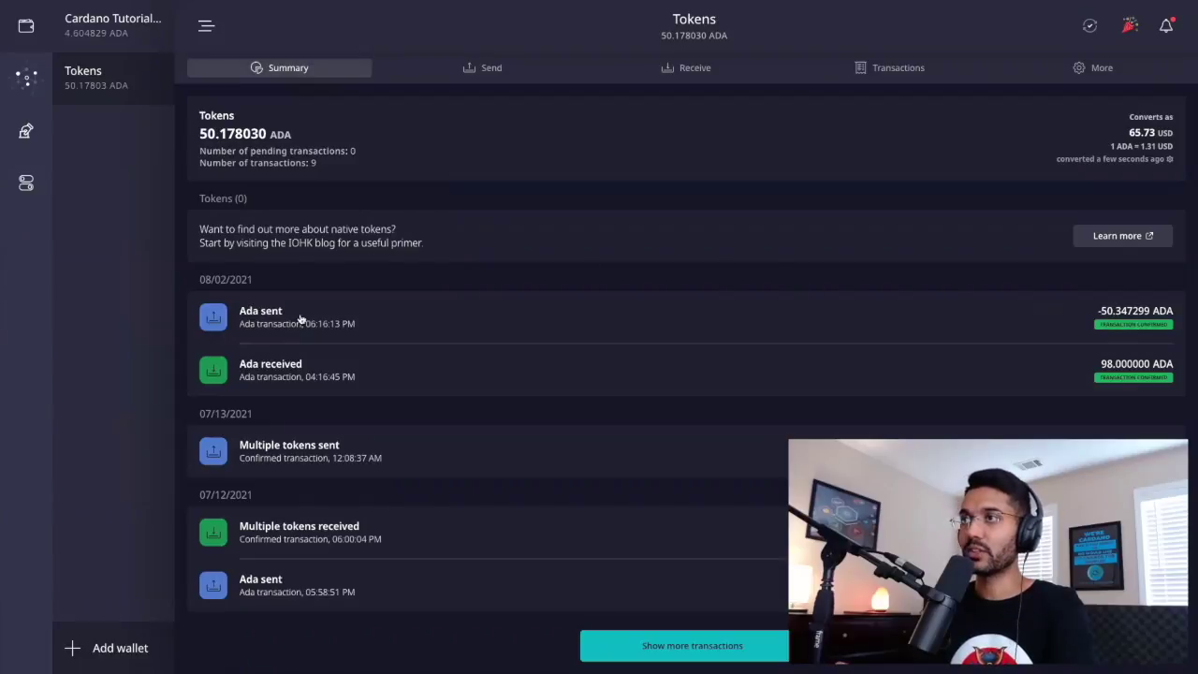
key(ctrl+Up)
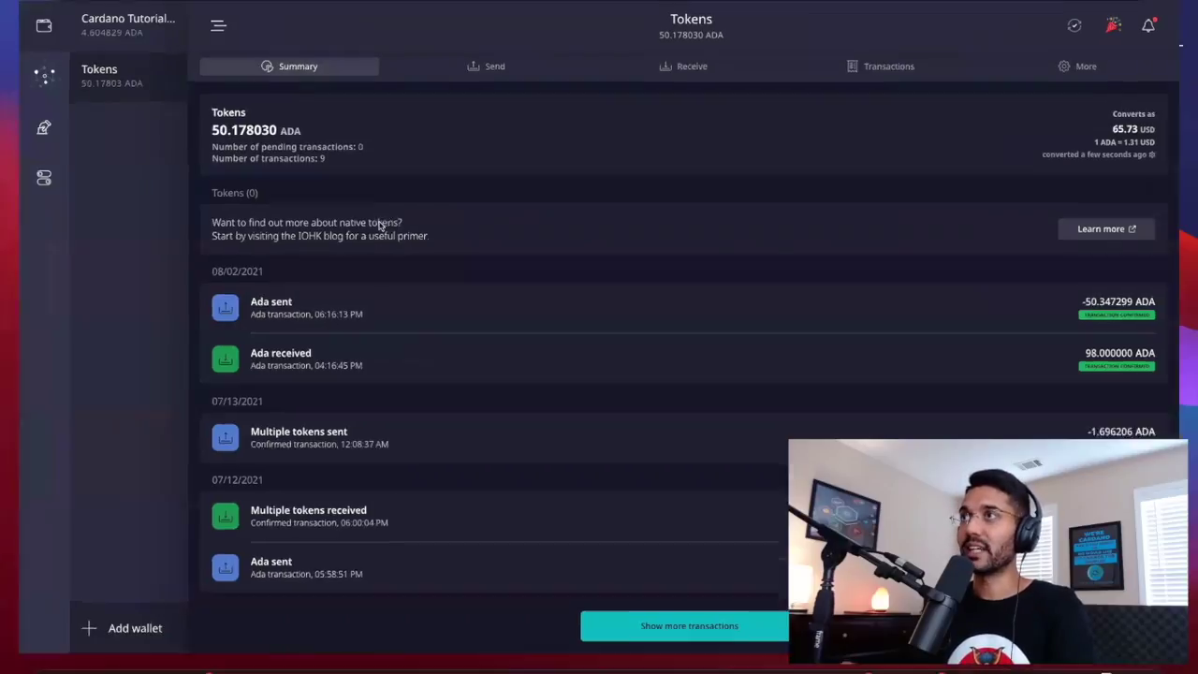
click(676, 55)
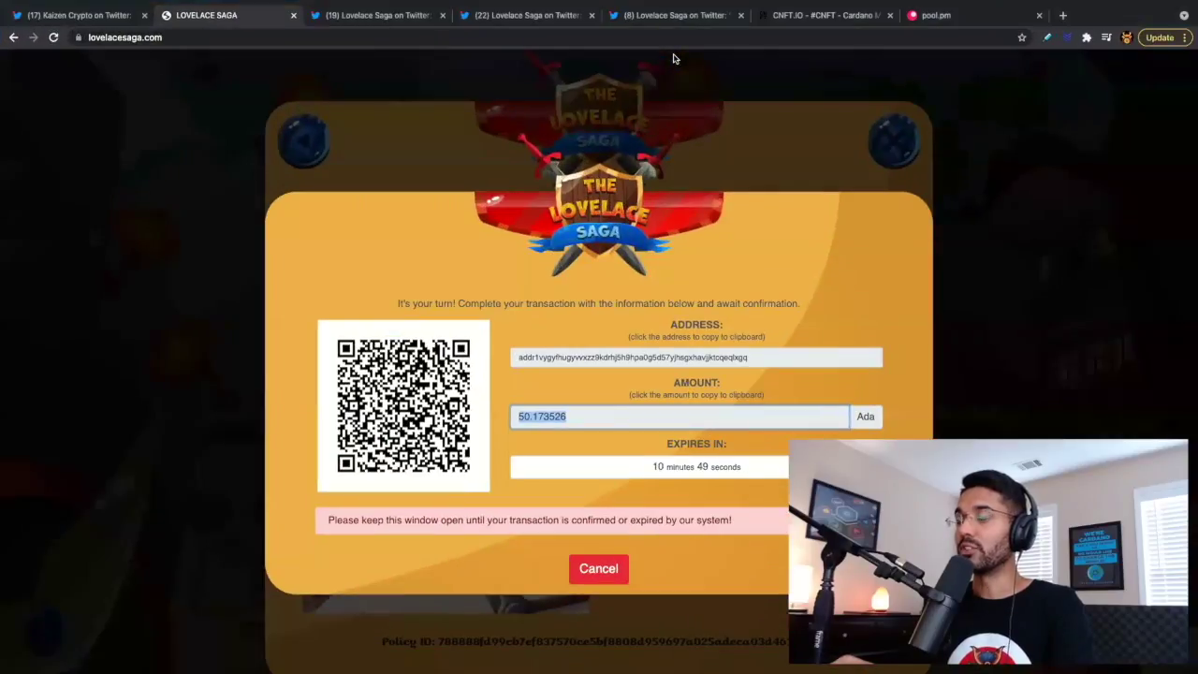